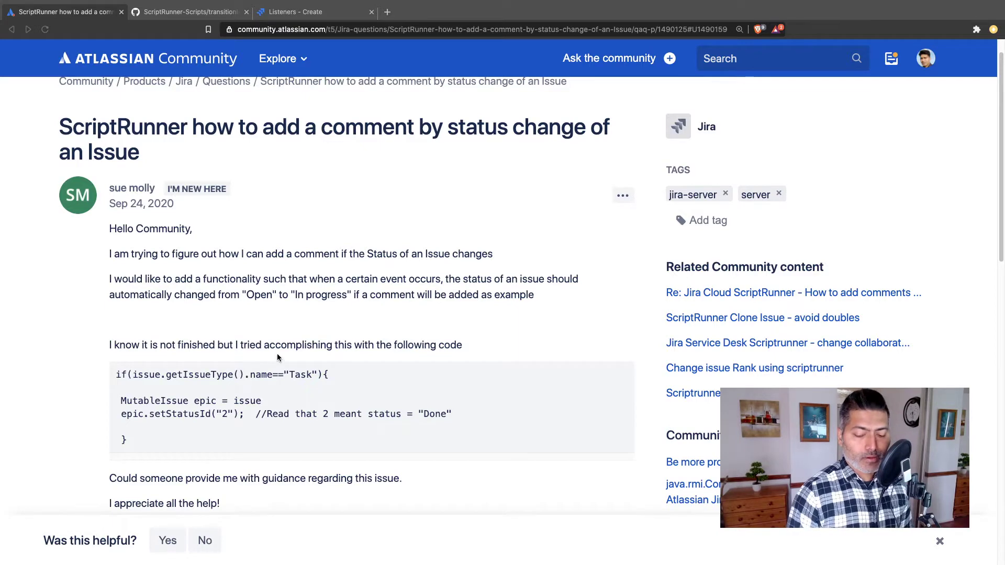
- Read the community question and its answer about status changes, and review the ScriptRunner listener types in Jira
{"action": "scroll", "coordinate": [265, 369], "scroll_direction": "down", "scroll_amount": 7}
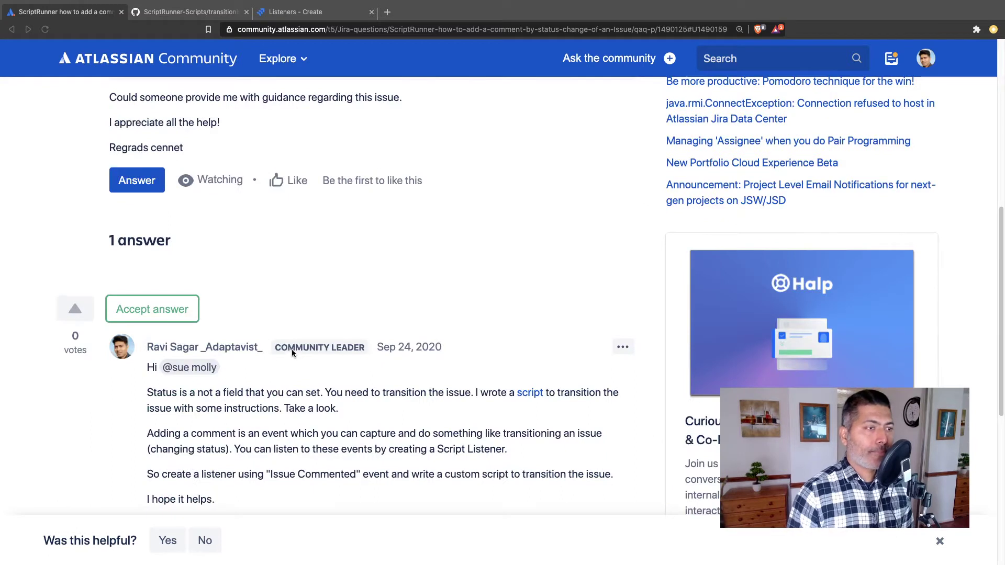
{"action": "scroll", "coordinate": [291, 350], "scroll_direction": "down", "scroll_amount": 1}
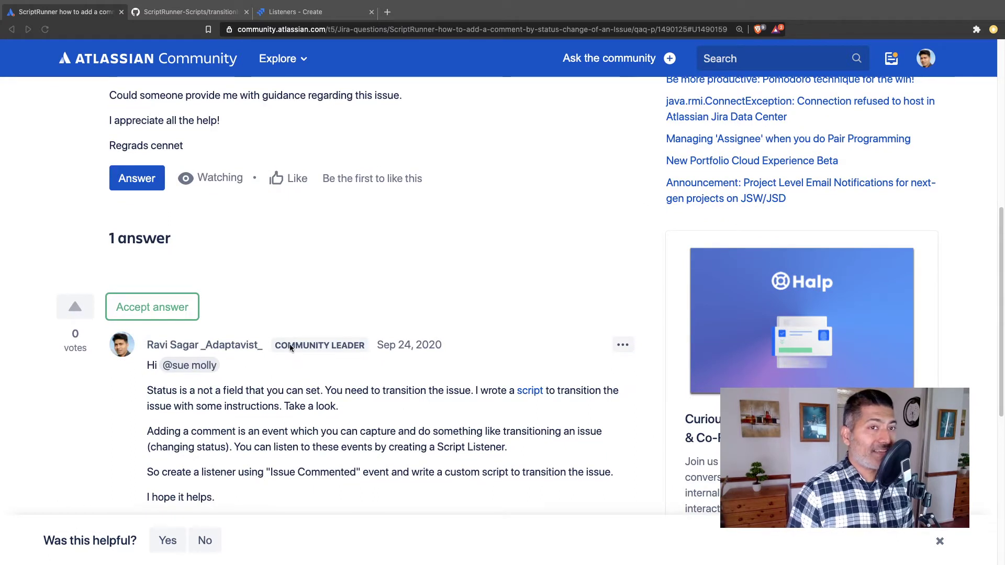
{"action": "left_click", "coordinate": [308, 12]}
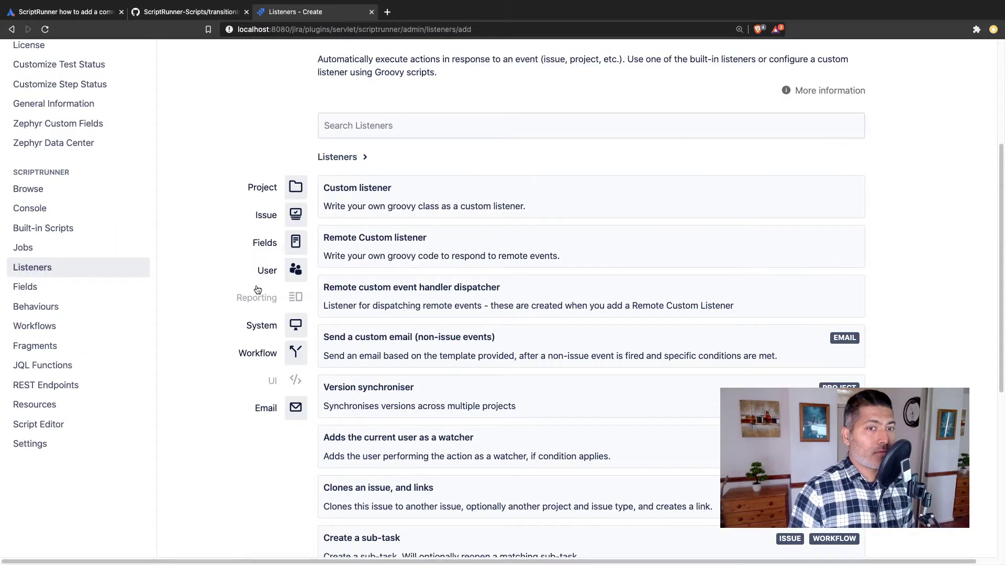
{"action": "scroll", "coordinate": [258, 277], "scroll_direction": "down", "scroll_amount": 5}
{"action": "scroll", "coordinate": [420, 361], "scroll_direction": "down", "scroll_amount": 2}
{"action": "scroll", "coordinate": [422, 376], "scroll_direction": "down", "scroll_amount": 1}
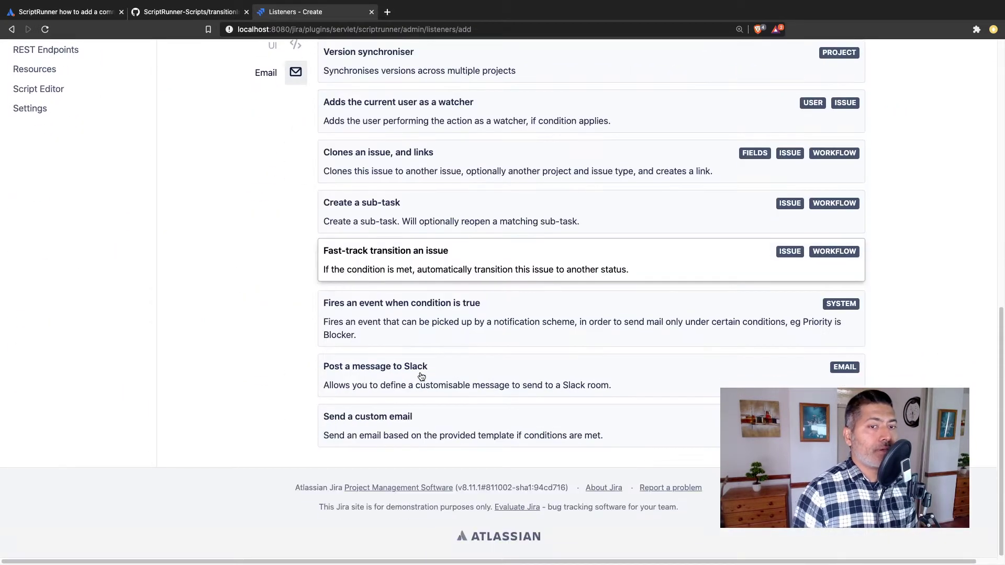
{"action": "left_click", "coordinate": [414, 435]}
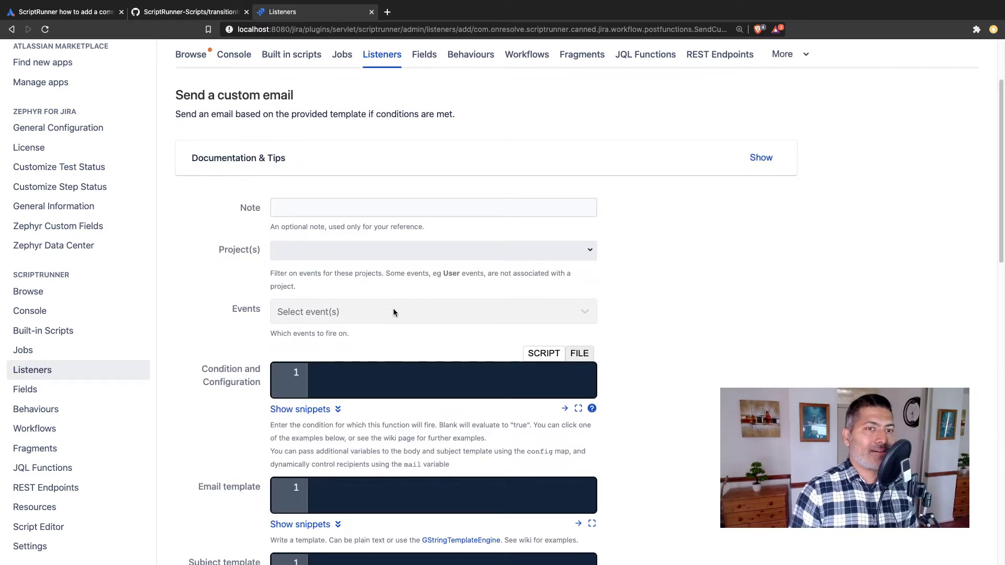
{"action": "left_click", "coordinate": [588, 249]}
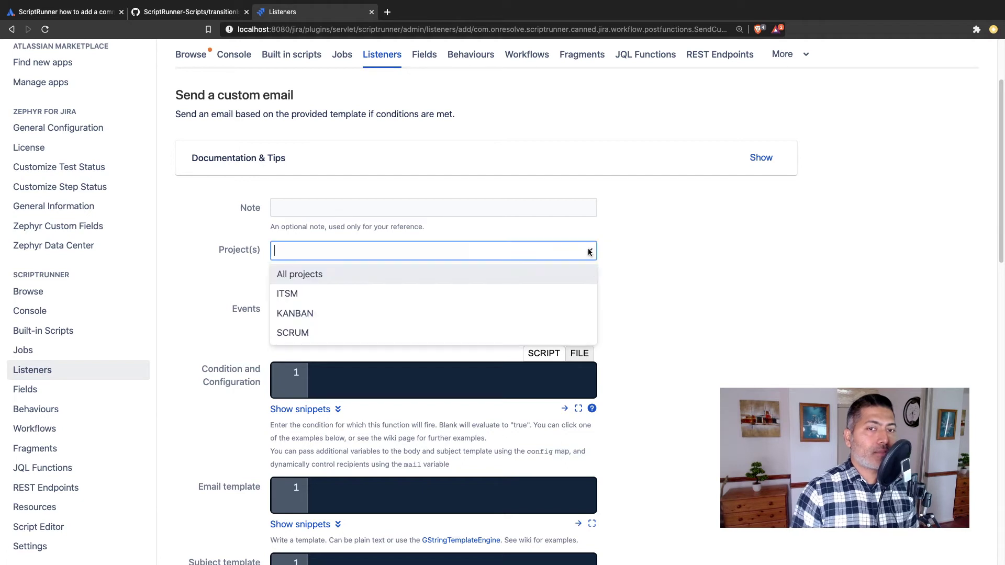
{"action": "left_click", "coordinate": [310, 333]}
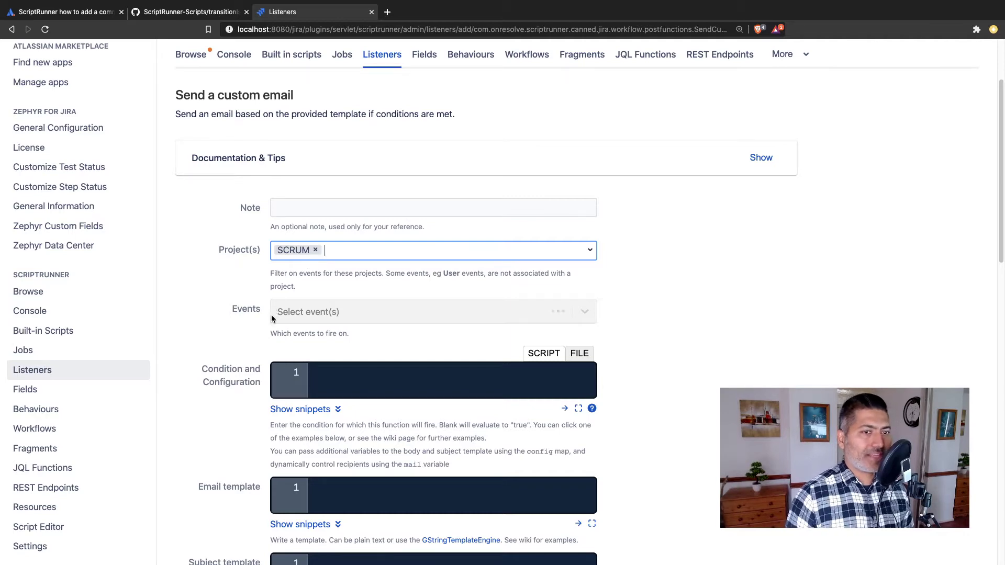
{"action": "scroll", "coordinate": [295, 368], "scroll_direction": "down", "scroll_amount": 2}
{"action": "scroll", "coordinate": [283, 429], "scroll_direction": "down", "scroll_amount": 5}
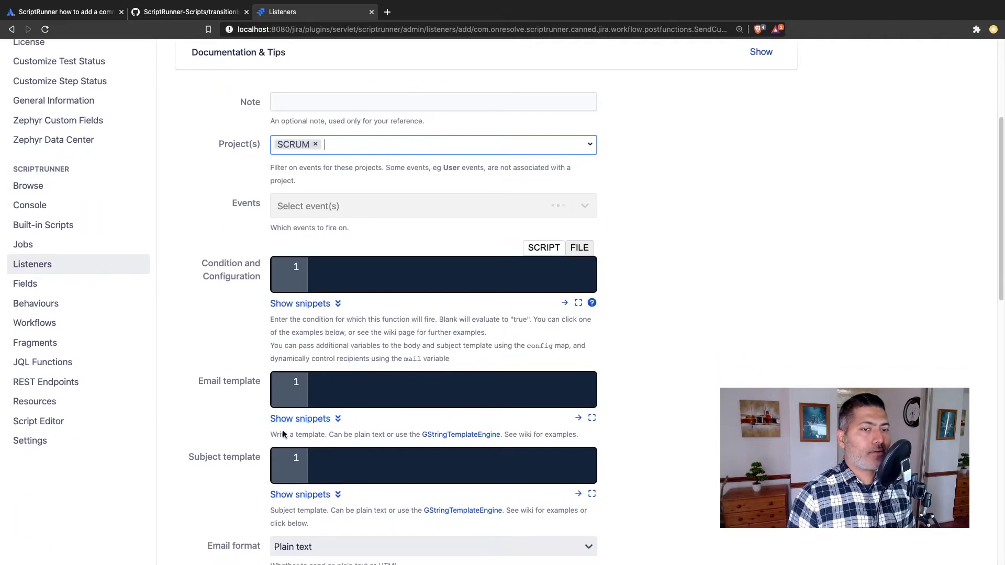
{"action": "scroll", "coordinate": [281, 430], "scroll_direction": "up", "scroll_amount": 8}
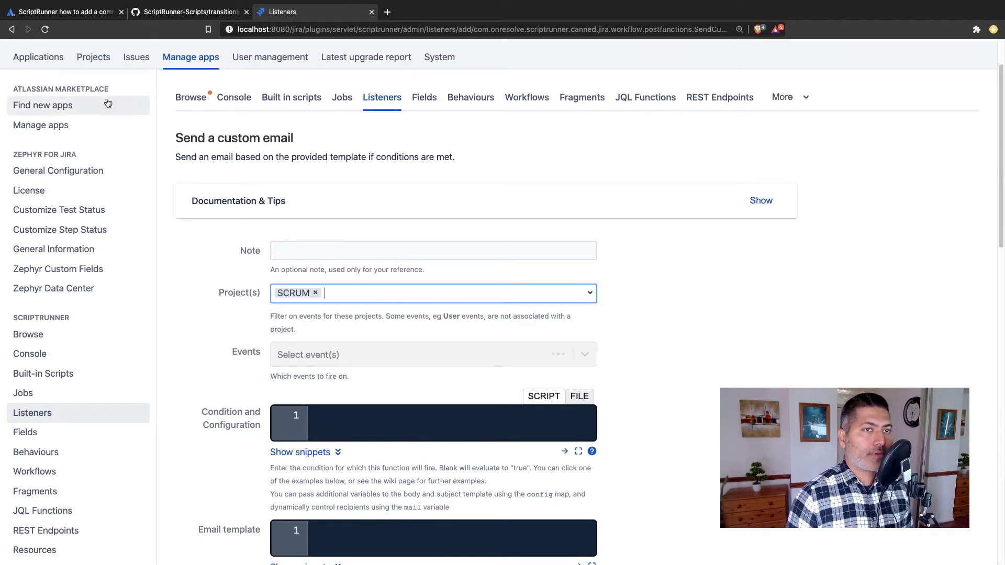
{"action": "left_click", "coordinate": [396, 107]}
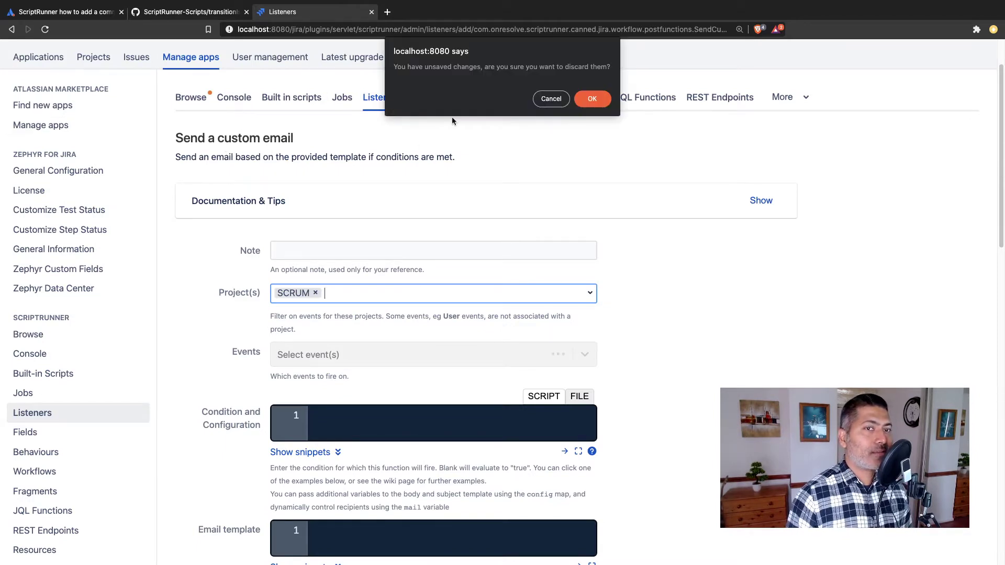
{"action": "left_click", "coordinate": [593, 98]}
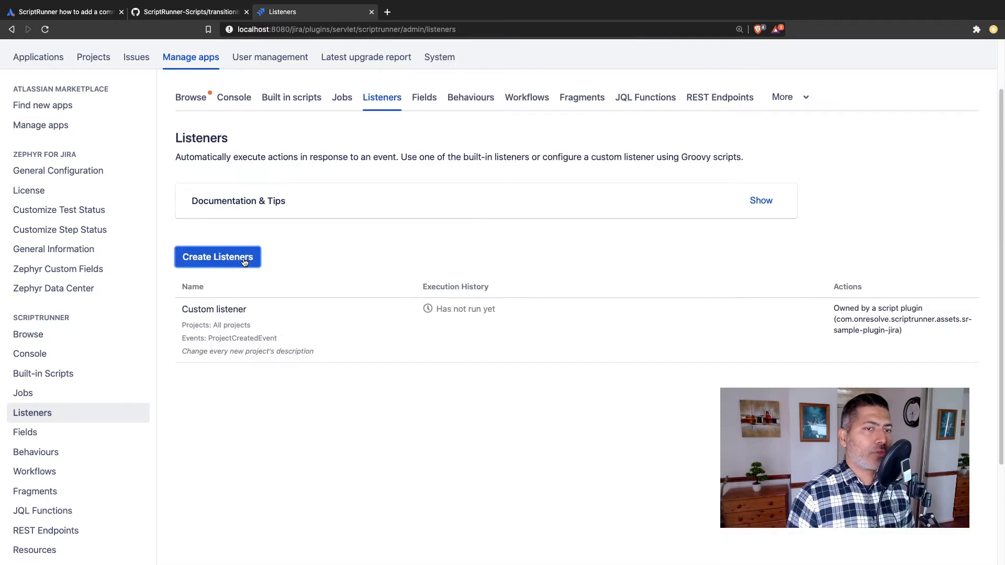
- Start creating a new listener of the Custom listener type
{"action": "left_click", "coordinate": [244, 262]}
{"action": "scroll", "coordinate": [423, 385], "scroll_direction": "down", "scroll_amount": 10}
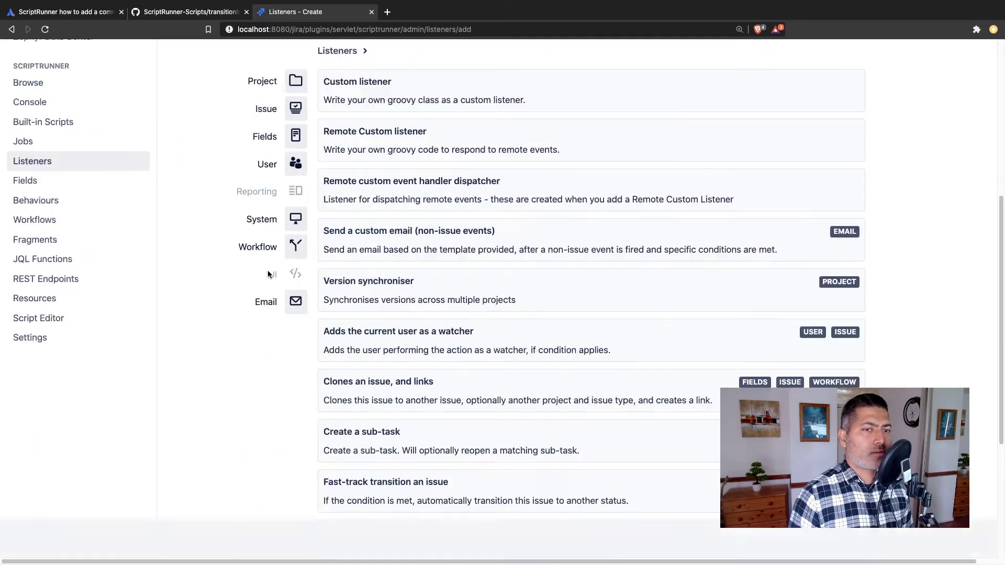
{"action": "scroll", "coordinate": [423, 385], "scroll_direction": "up", "scroll_amount": 10}
{"action": "scroll", "coordinate": [413, 272], "scroll_direction": "down", "scroll_amount": 1}
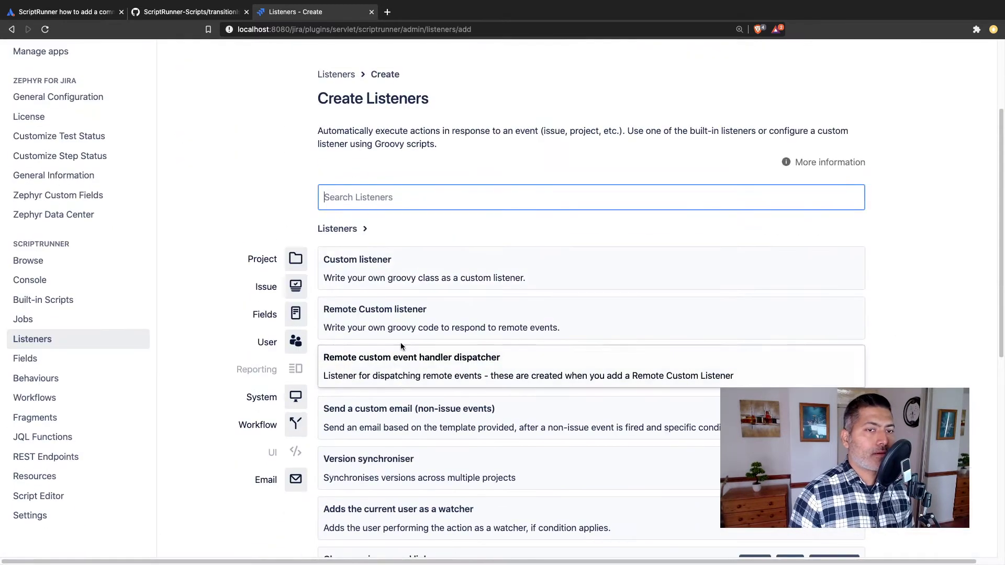
{"action": "left_click", "coordinate": [412, 272]}
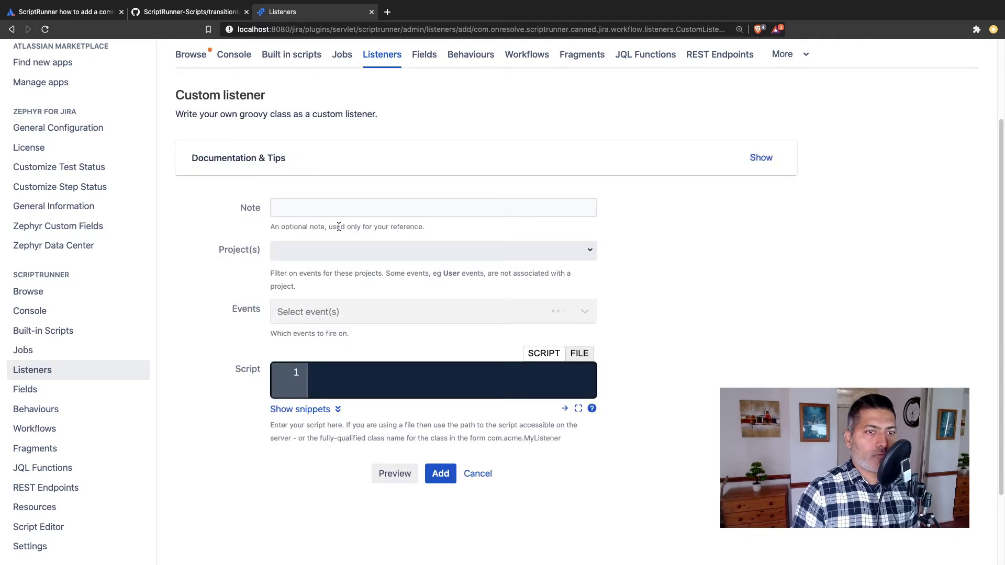
- Restrict the custom listener to the SCRUM and ITSM projects
{"action": "left_click", "coordinate": [594, 252]}
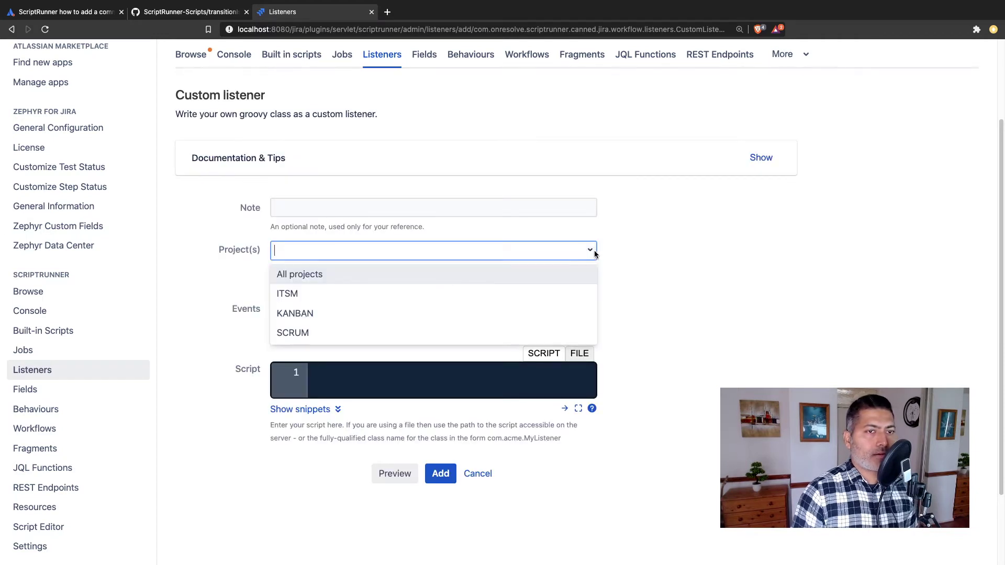
{"action": "left_click", "coordinate": [359, 330]}
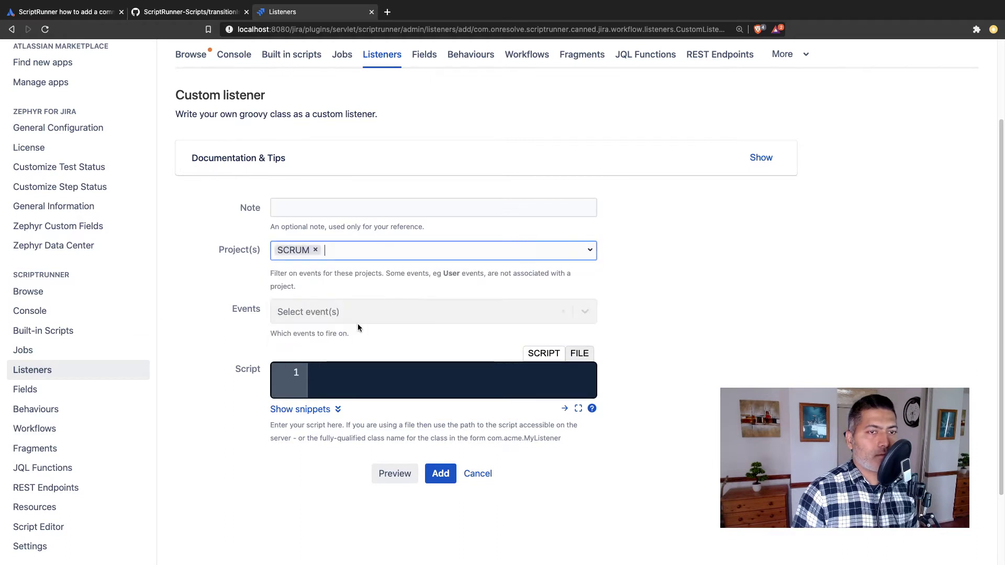
{"action": "left_click", "coordinate": [584, 250]}
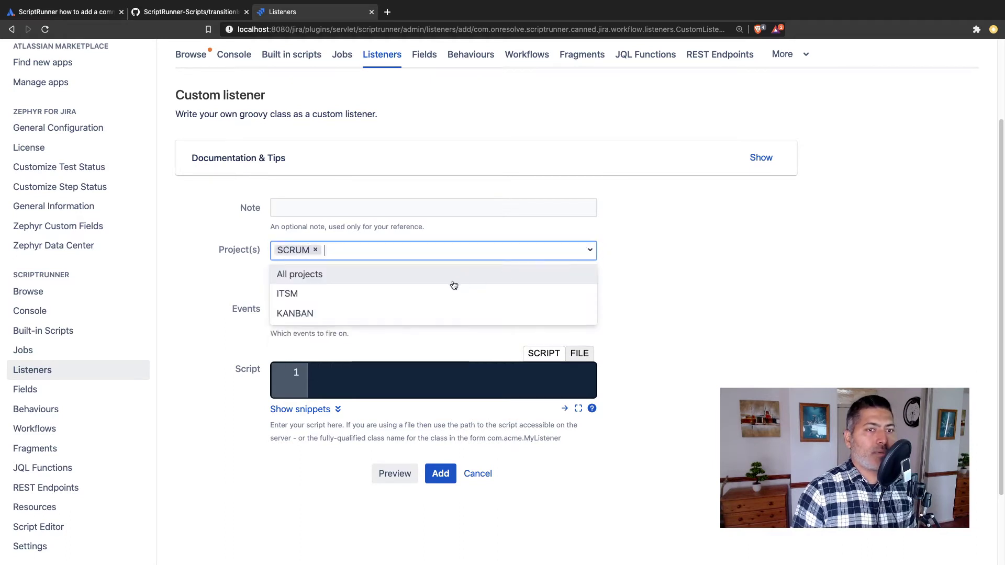
{"action": "left_click", "coordinate": [424, 293]}
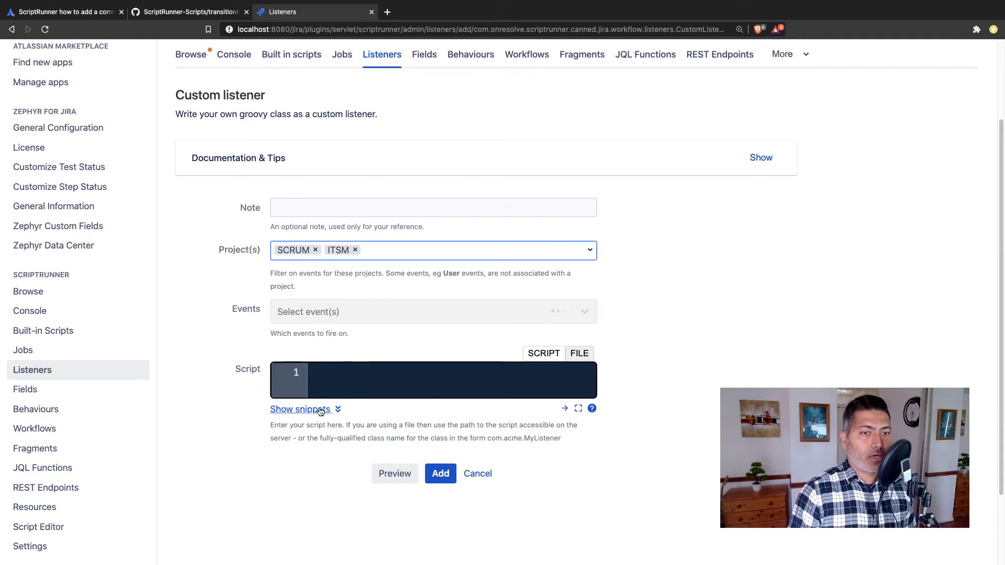
- Expand the code snippets offered for the custom listener's script and look over the form
{"action": "left_click", "coordinate": [316, 409]}
{"action": "scroll", "coordinate": [338, 426], "scroll_direction": "down", "scroll_amount": 3}
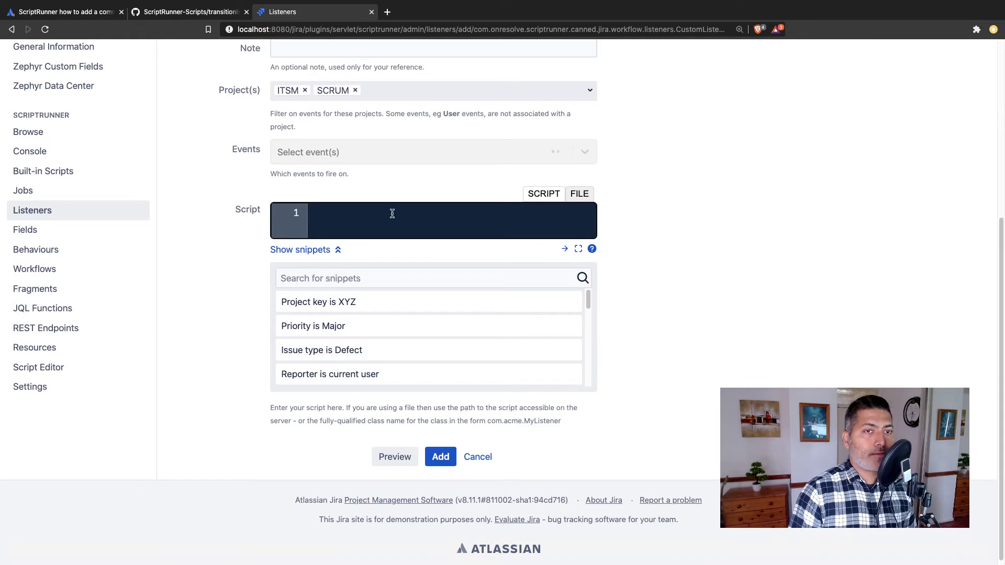
{"action": "scroll", "coordinate": [362, 233], "scroll_direction": "up", "scroll_amount": 1}
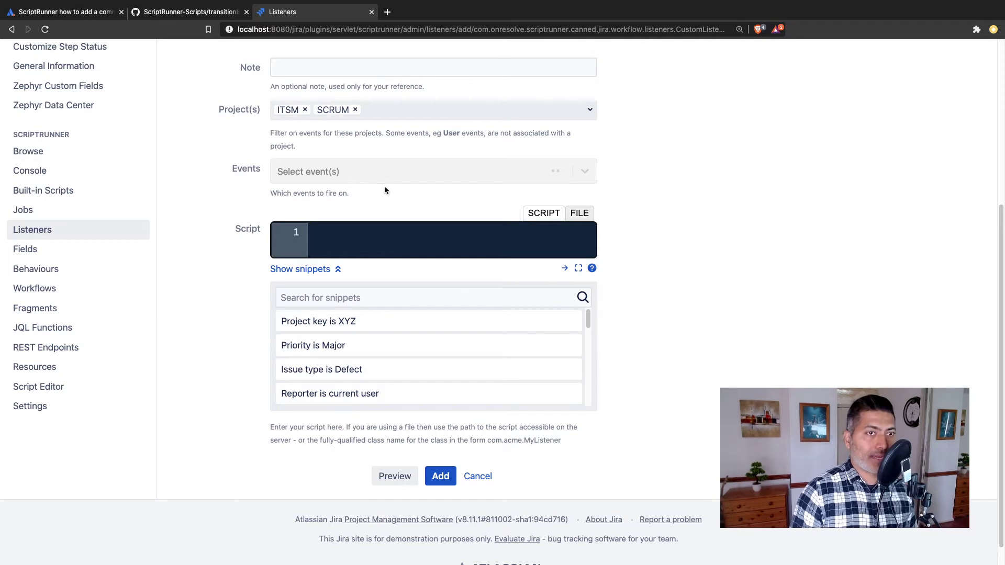
- Switch to the transitionIssue.groovy script on GitHub and read through its imports, issue lookup, workflow and transition code
{"action": "left_click", "coordinate": [187, 16]}
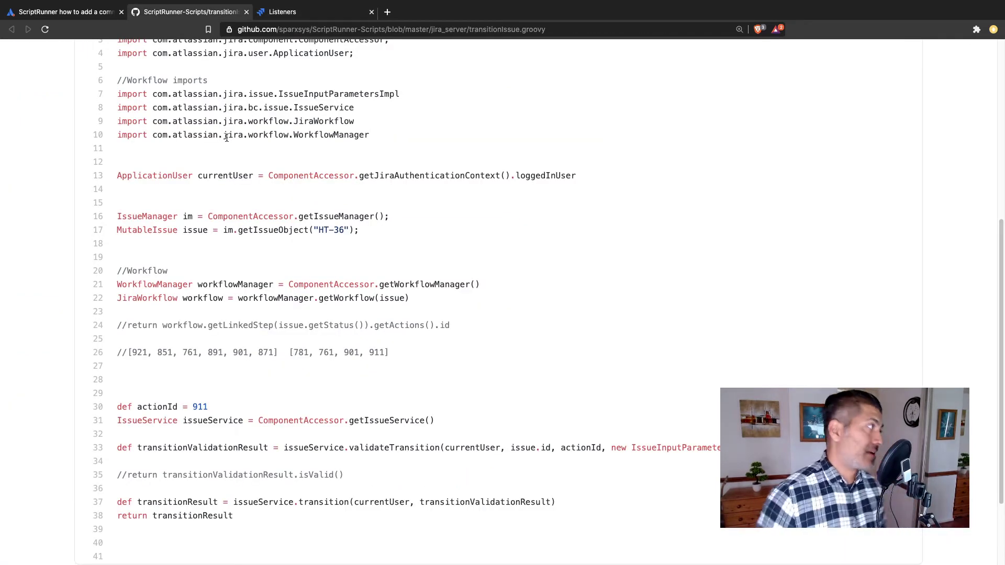
{"action": "scroll", "coordinate": [302, 230], "scroll_direction": "up", "scroll_amount": 3}
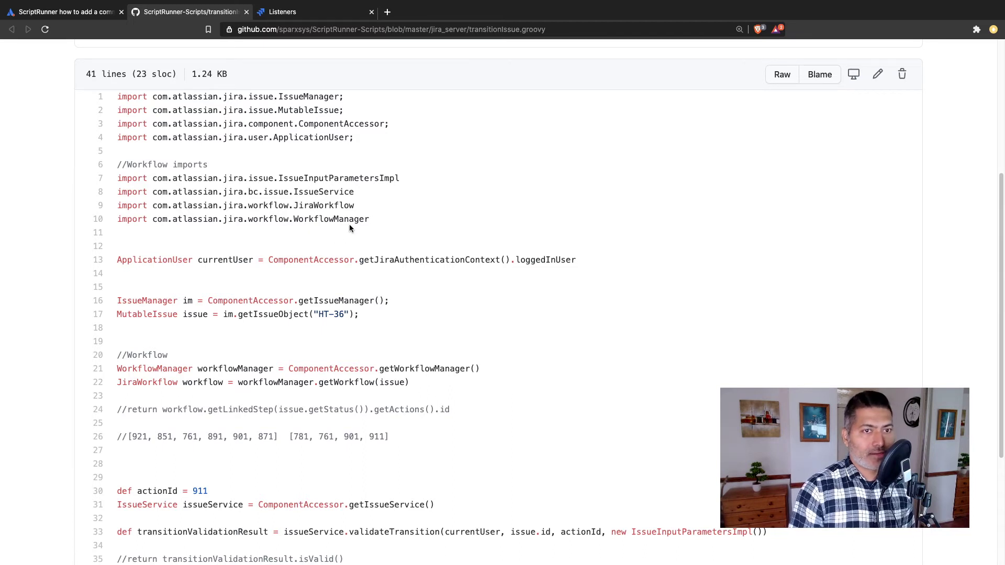
{"action": "scroll", "coordinate": [411, 204], "scroll_direction": "down", "scroll_amount": 1}
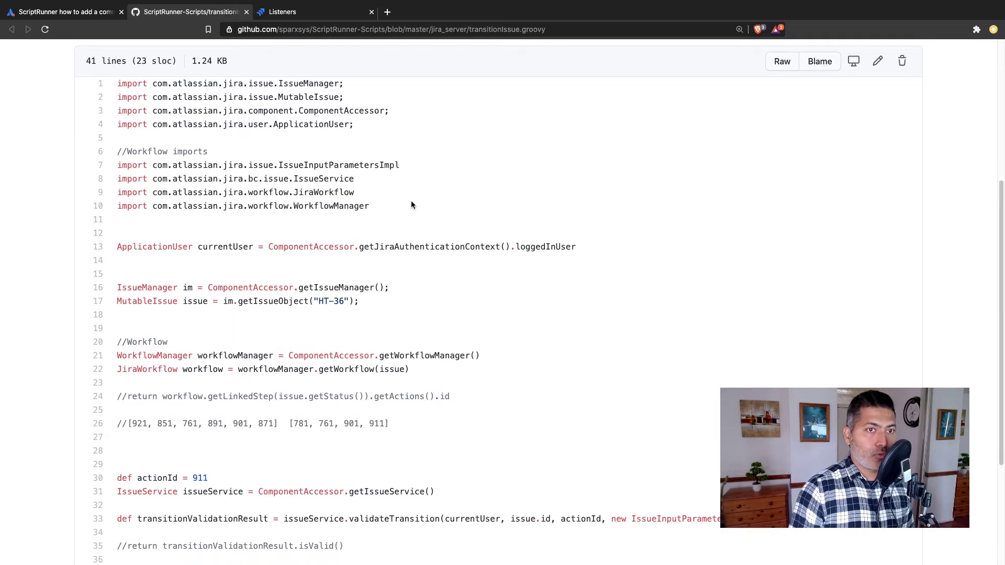
{"action": "scroll", "coordinate": [410, 212], "scroll_direction": "down", "scroll_amount": 3}
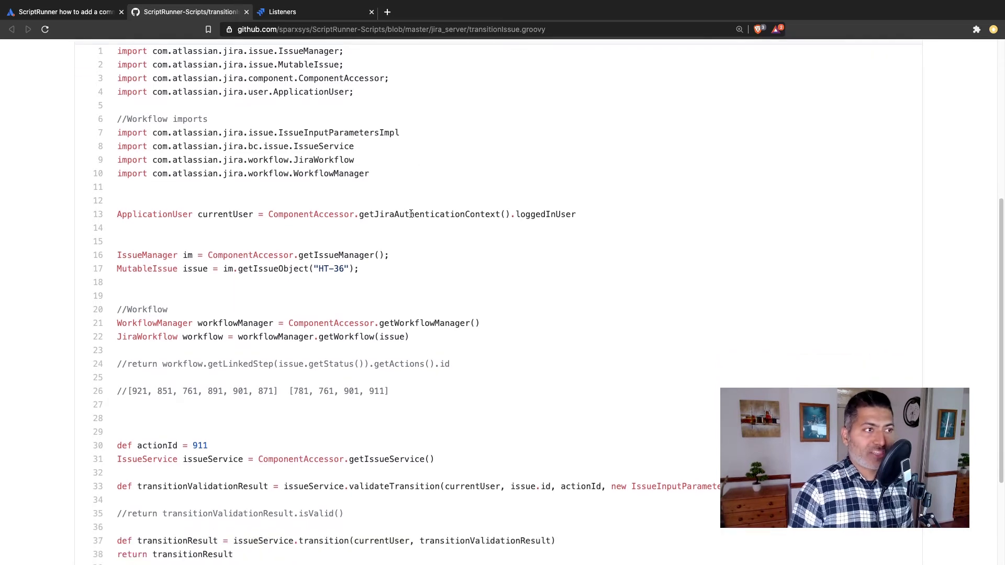
{"action": "scroll", "coordinate": [410, 212], "scroll_direction": "up", "scroll_amount": 10}
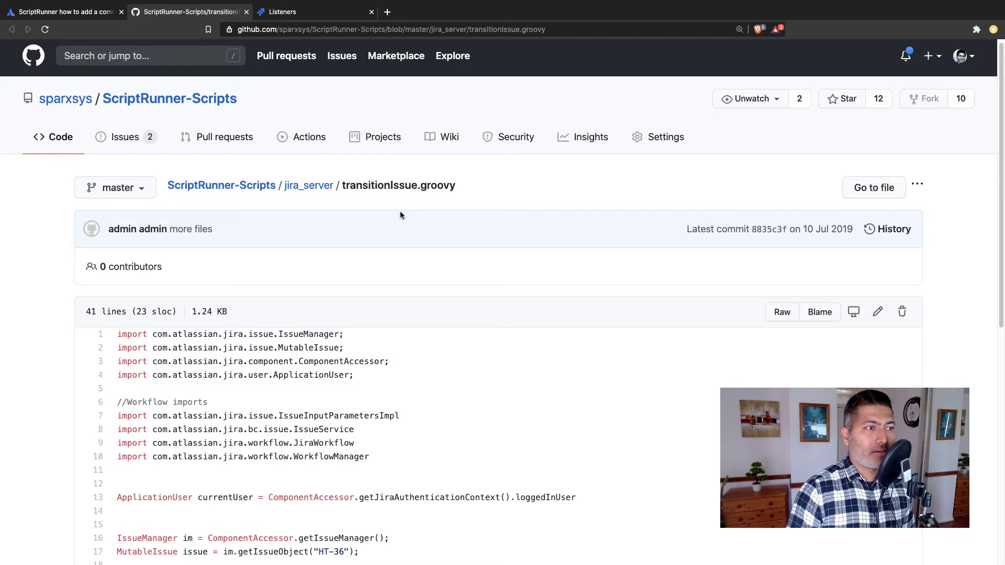
{"action": "scroll", "coordinate": [400, 214], "scroll_direction": "down", "scroll_amount": 5}
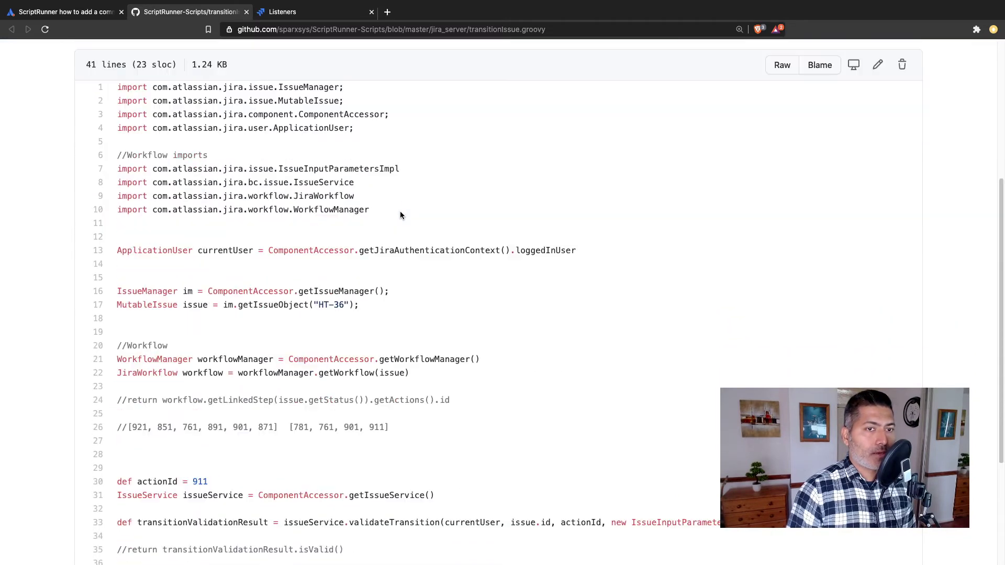
{"action": "scroll", "coordinate": [400, 212], "scroll_direction": "down", "scroll_amount": 3}
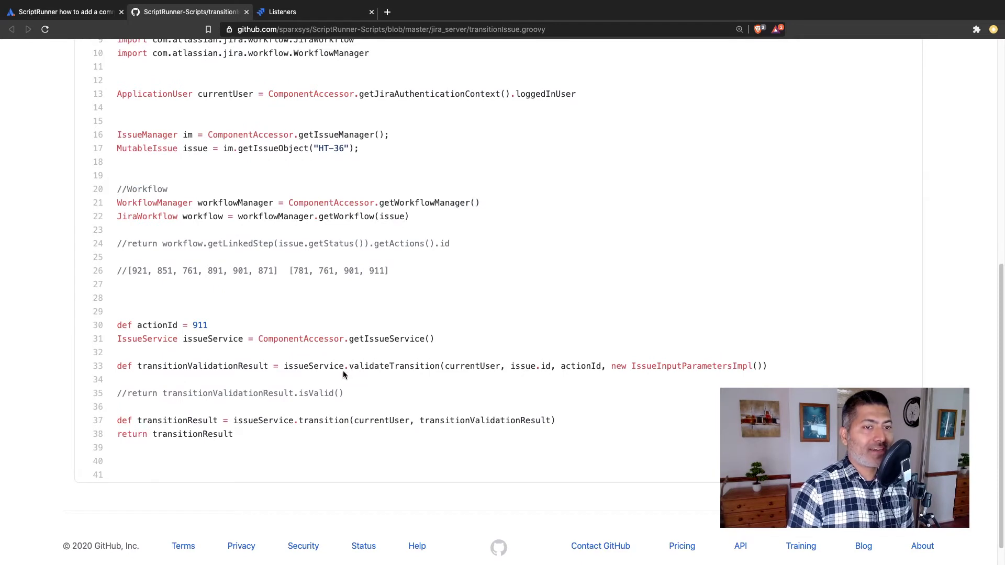
- Highlight the issueService.transition call in the script to examine how the issue is transitioned
{"action": "triple_click", "coordinate": [310, 420]}
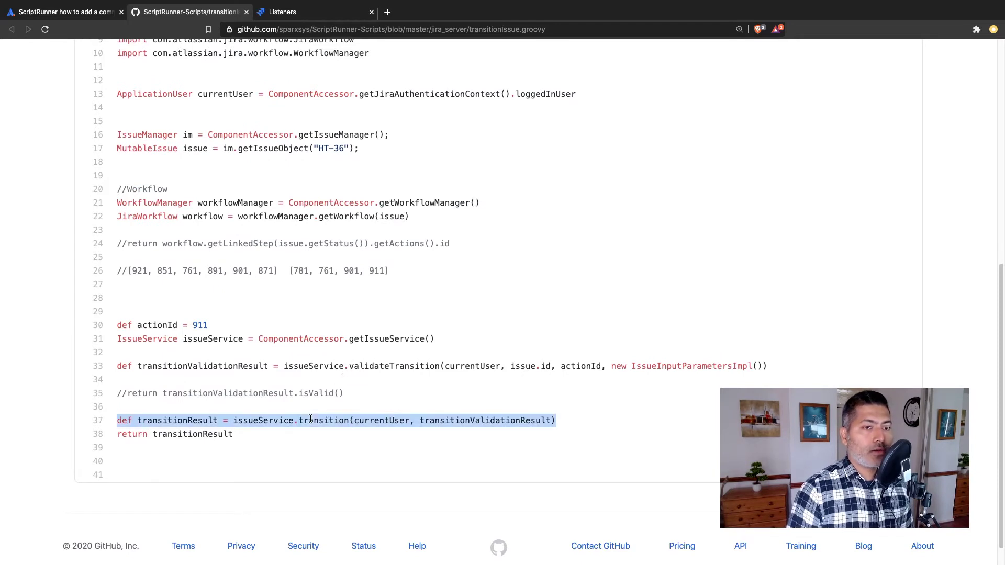
{"action": "scroll", "coordinate": [310, 419], "scroll_direction": "down", "scroll_amount": 1}
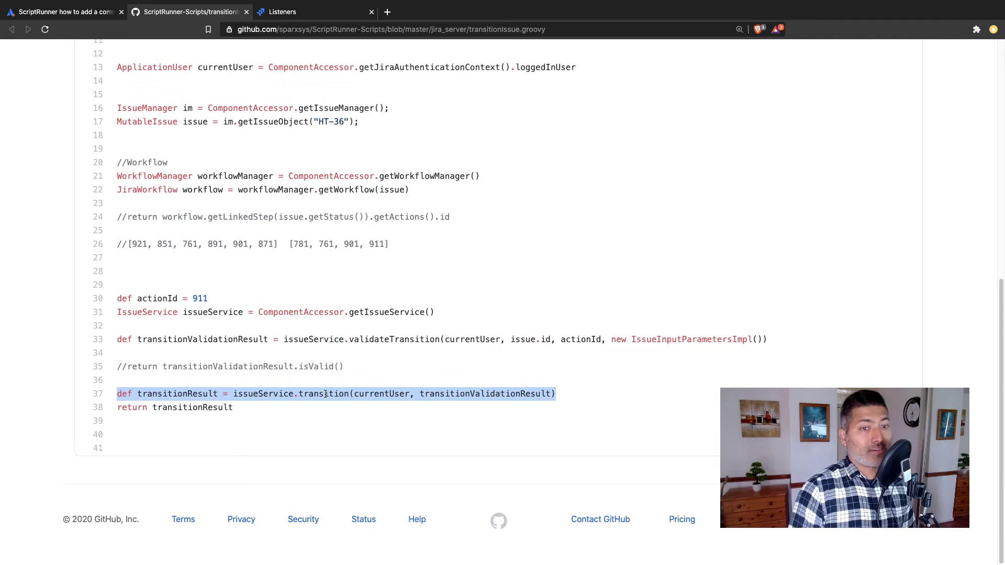
{"action": "left_click", "coordinate": [458, 407]}
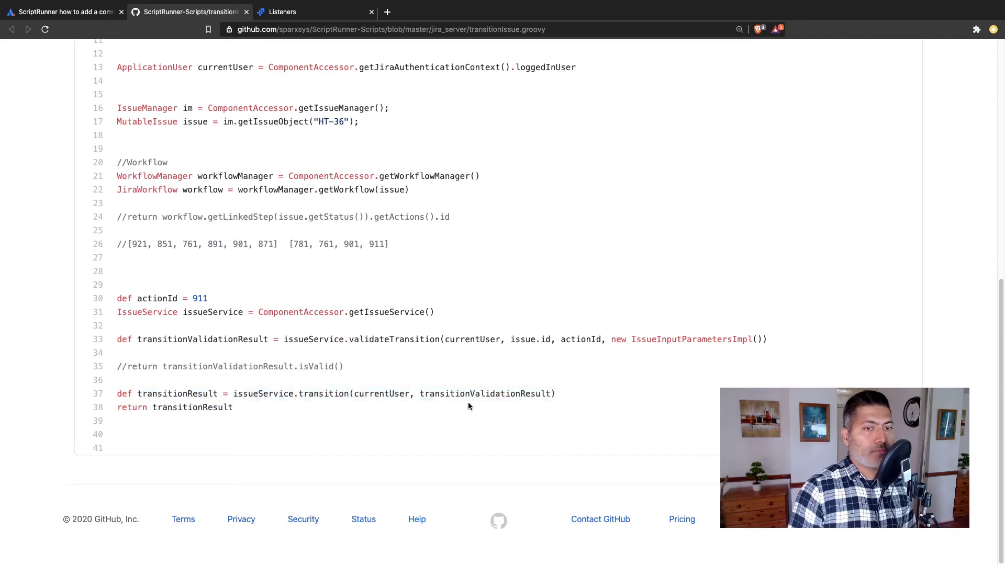
{"action": "triple_click", "coordinate": [467, 393]}
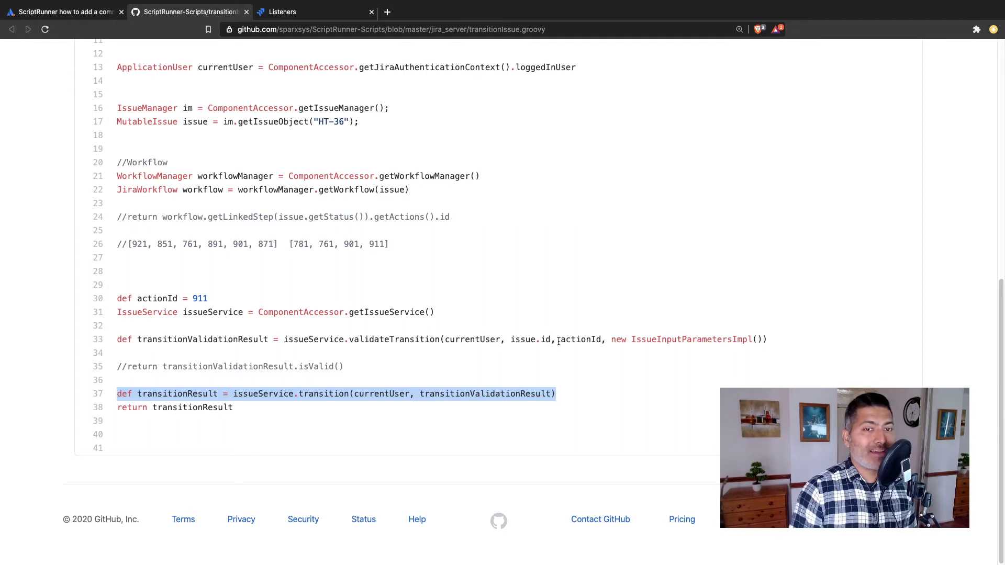
- Highlight the currentUser argument of the transition validation and the actionId = 911 assignment to examine the required inputs
{"action": "double_click", "coordinate": [474, 337]}
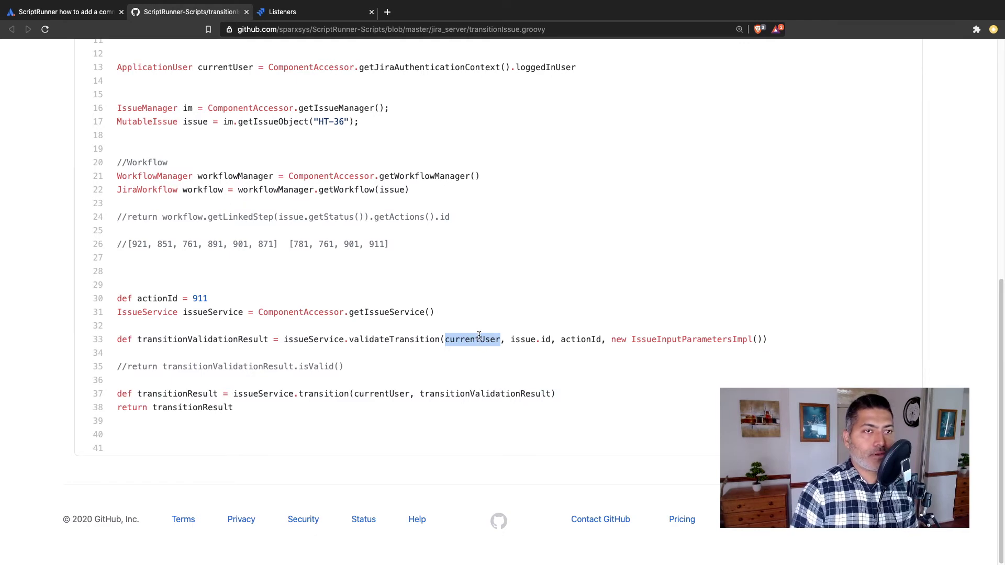
{"action": "scroll", "coordinate": [434, 357], "scroll_direction": "up", "scroll_amount": 4}
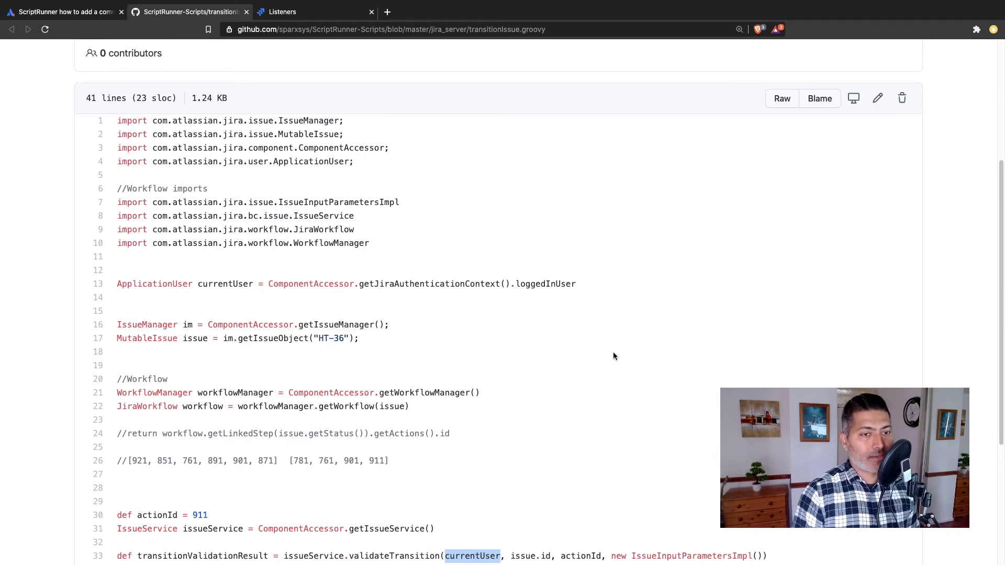
{"action": "scroll", "coordinate": [613, 356], "scroll_direction": "down", "scroll_amount": 1}
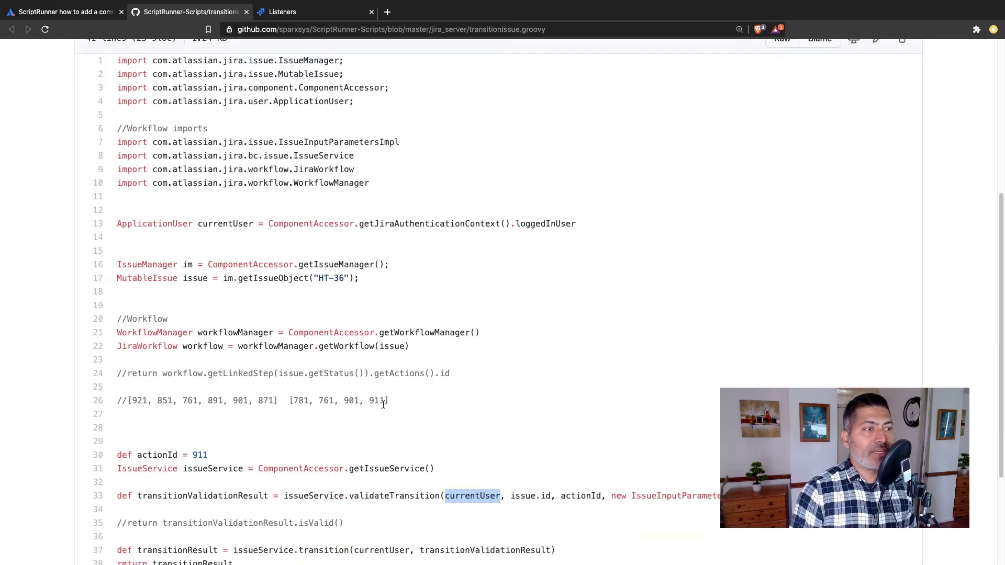
{"action": "left_click_drag", "start_coordinate": [209, 454], "coordinate": [139, 454]}
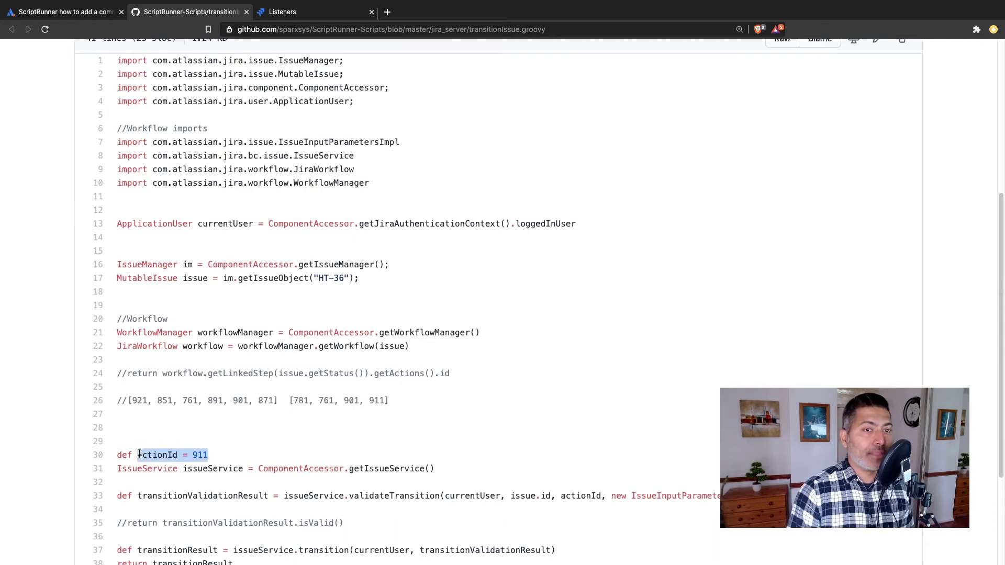
- Highlight the validateTransition call, its currentUser and issue.id arguments, and the whole line to examine how the transition is validated
{"action": "scroll", "coordinate": [211, 454], "scroll_direction": "down", "scroll_amount": 1}
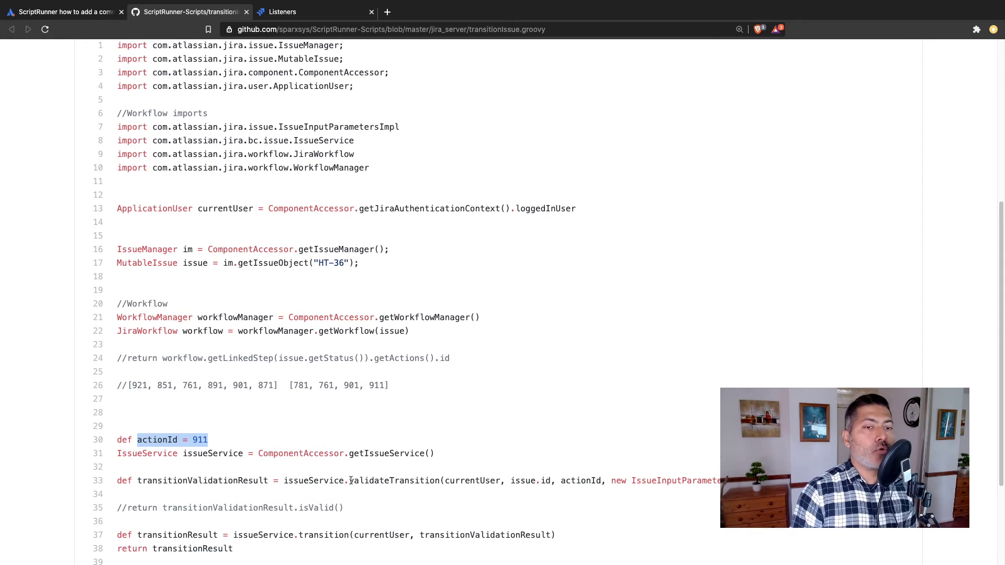
{"action": "double_click", "coordinate": [388, 480]}
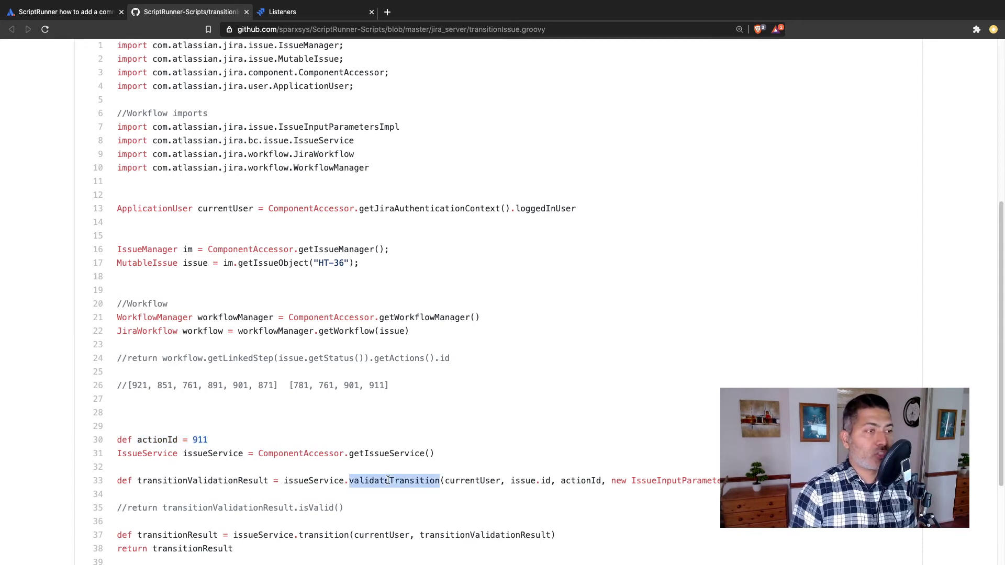
{"action": "scroll", "coordinate": [388, 481], "scroll_direction": "down", "scroll_amount": 5}
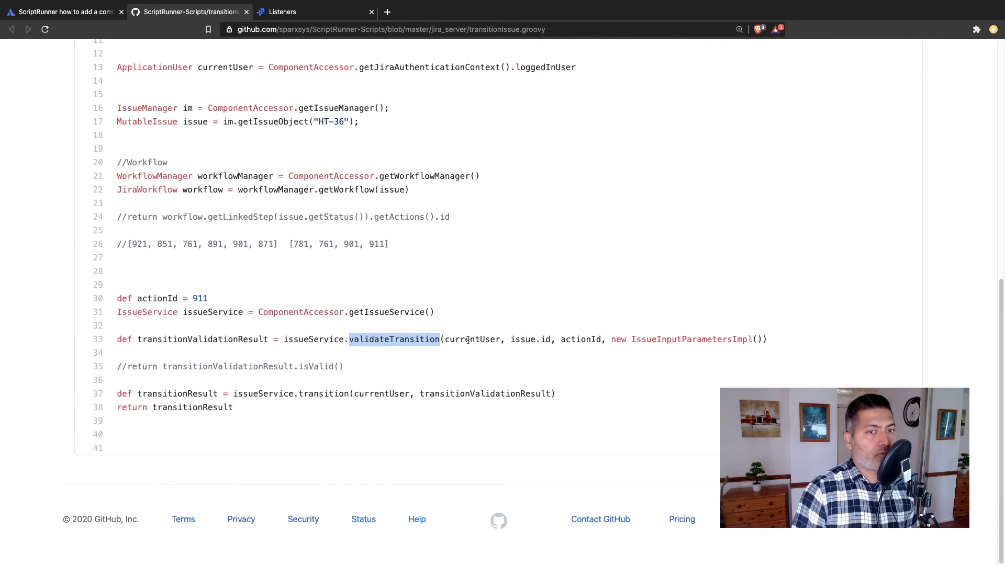
{"action": "double_click", "coordinate": [468, 341]}
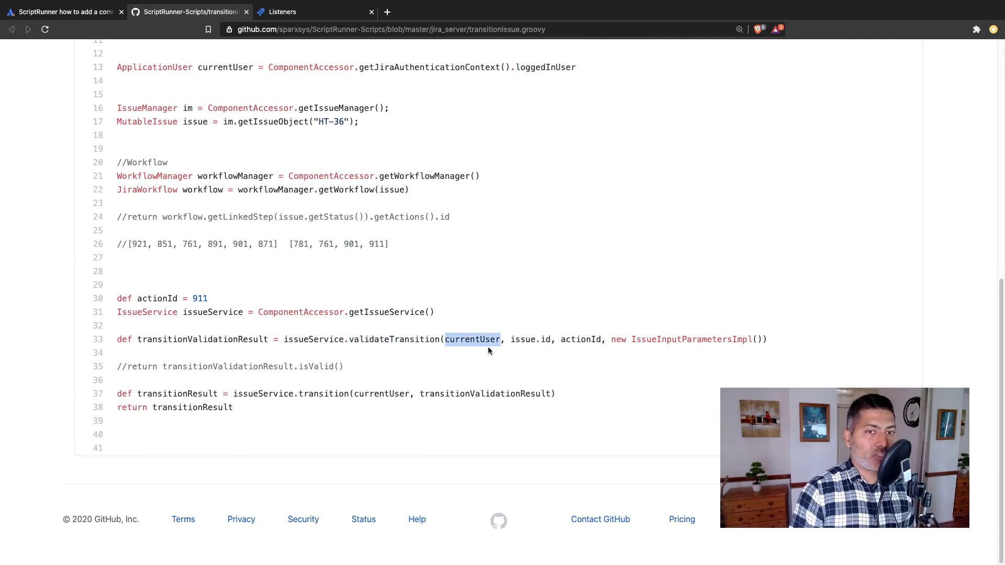
{"action": "left_click_drag", "start_coordinate": [552, 339], "coordinate": [505, 341]}
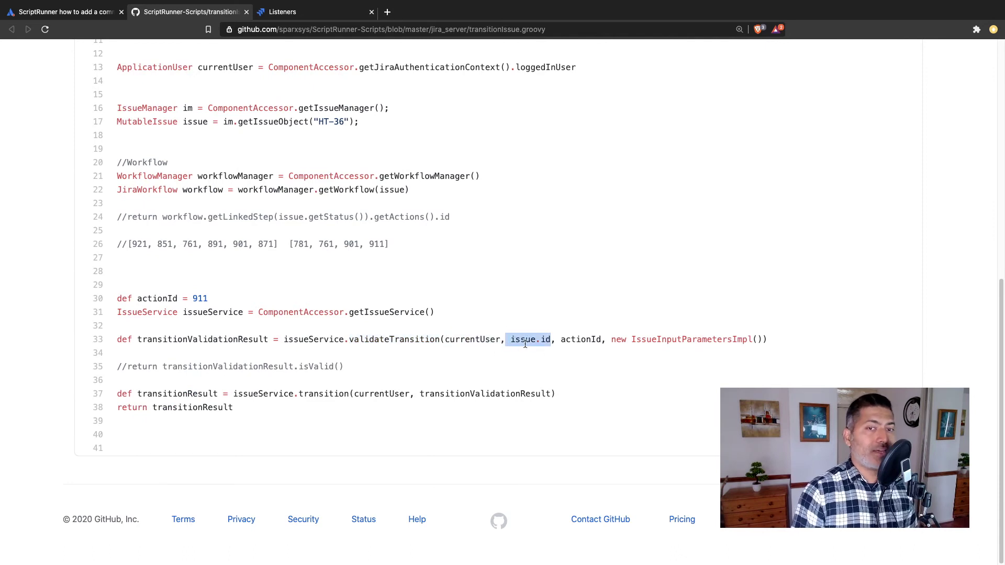
{"action": "triple_click", "coordinate": [576, 341]}
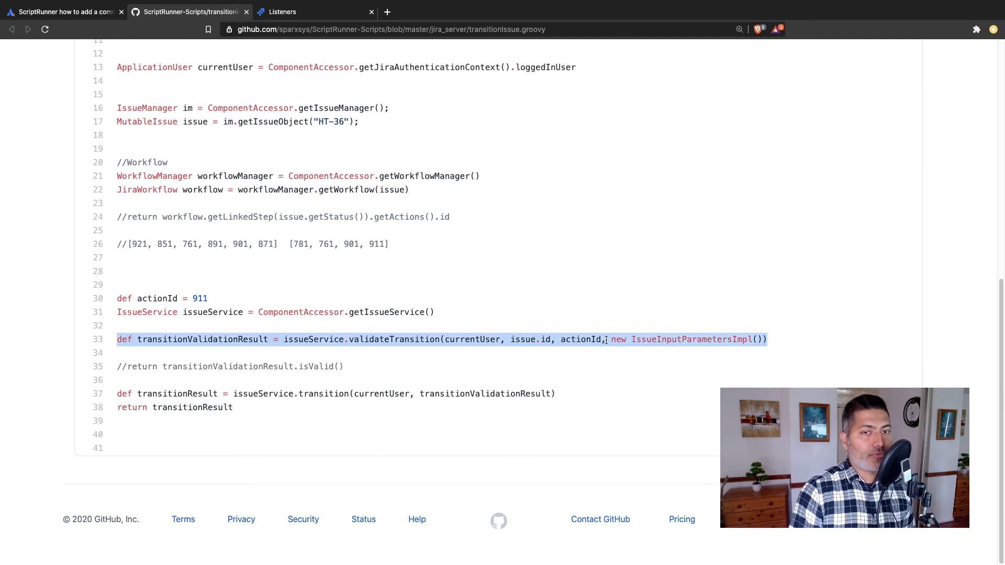
{"action": "left_click", "coordinate": [194, 338]}
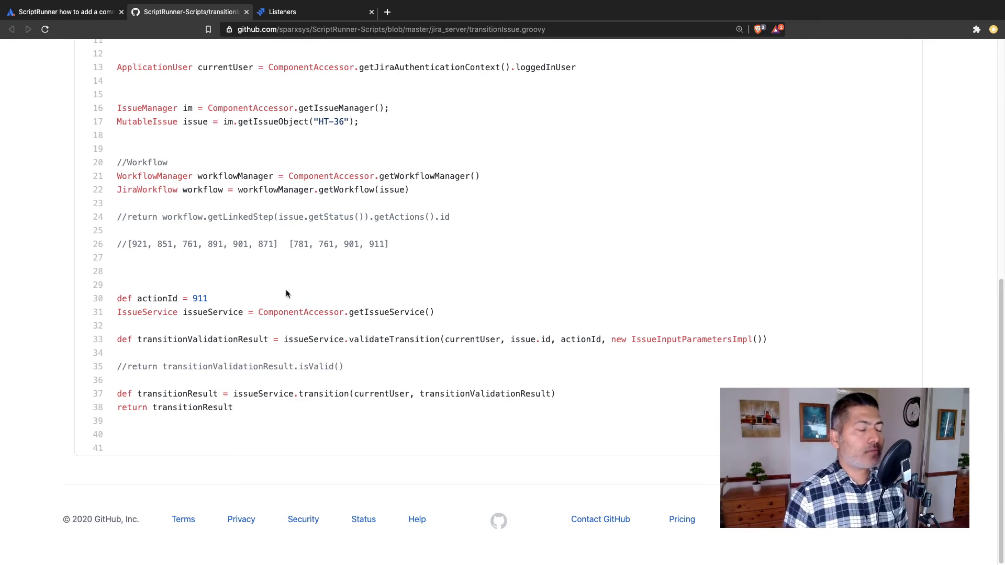
- Switch back to the custom listener form in Jira and set its event to Issue Commented
{"action": "left_click", "coordinate": [302, 16]}
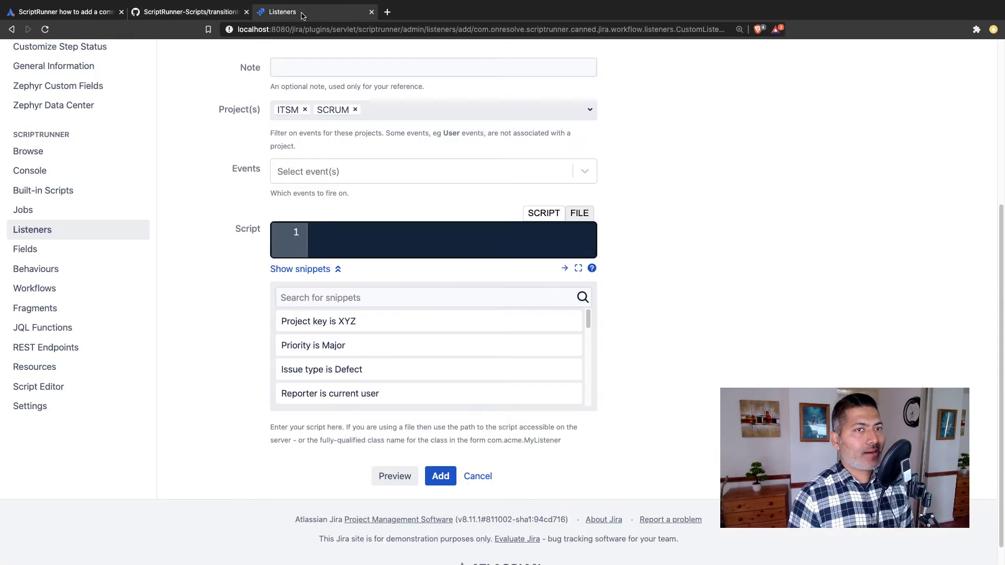
{"action": "left_click", "coordinate": [583, 173]}
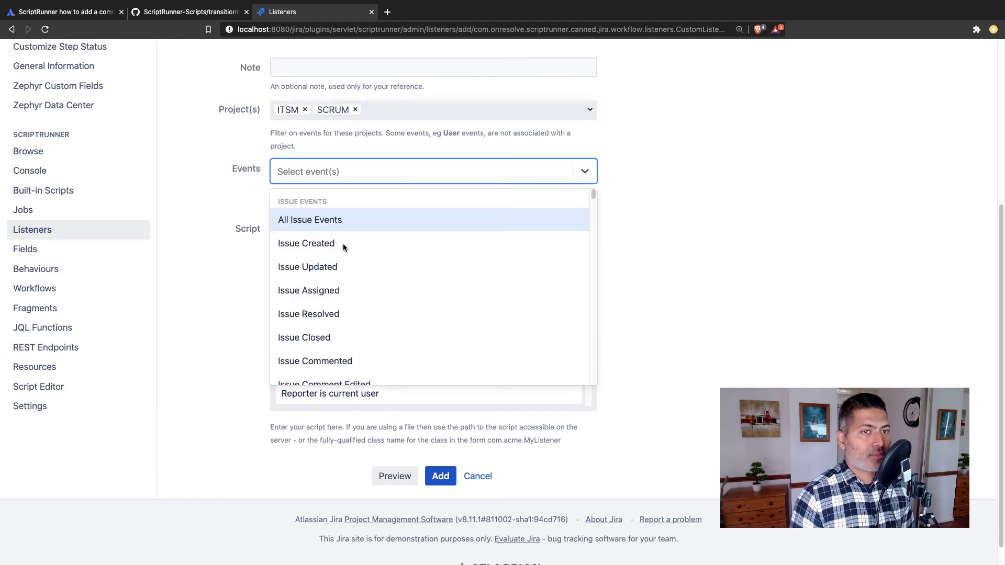
{"action": "left_click", "coordinate": [324, 360]}
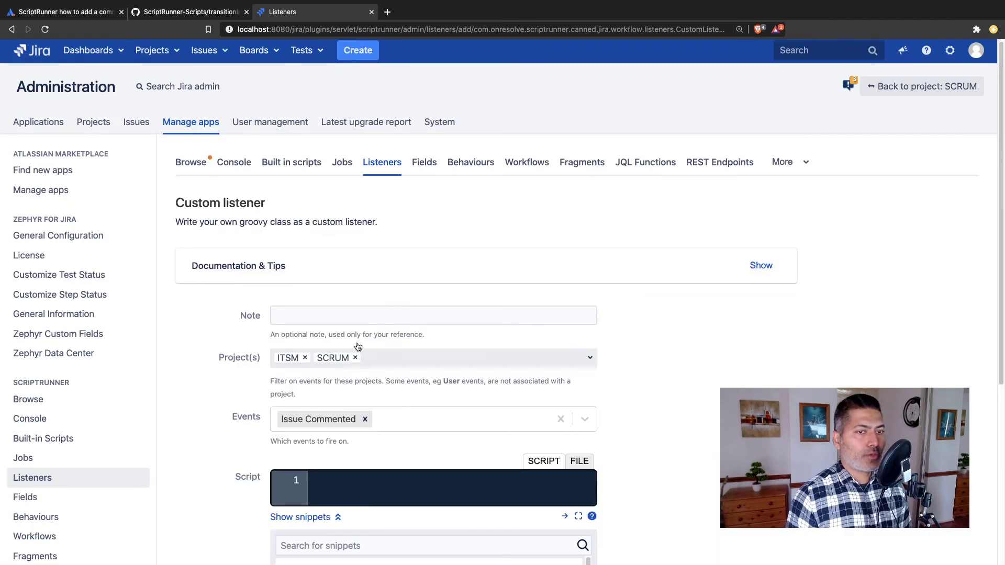
- Look through the list of available code snippets for the listener's script and place the cursor in the empty script editor
{"action": "scroll", "coordinate": [358, 347], "scroll_direction": "down", "scroll_amount": 4}
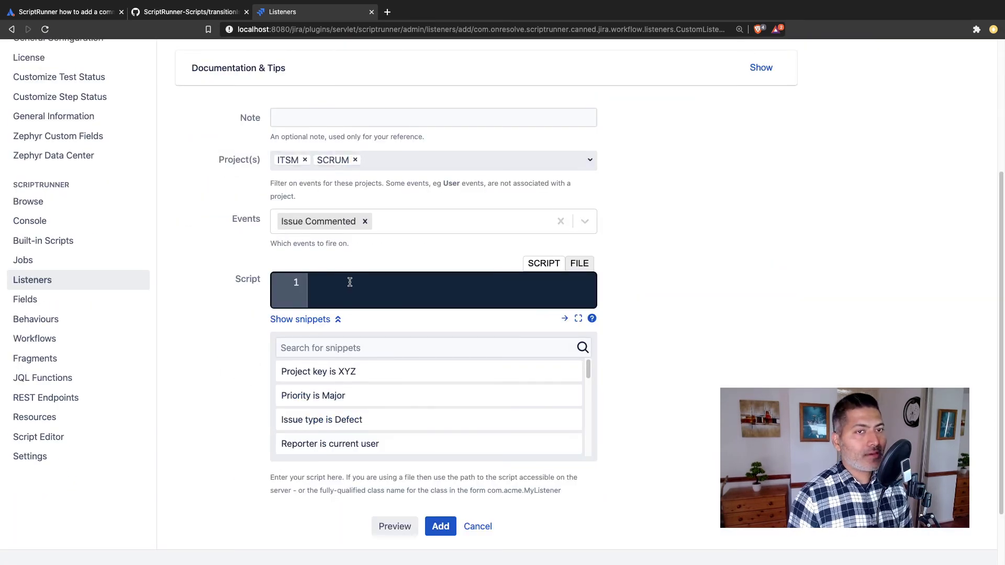
{"action": "scroll", "coordinate": [375, 377], "scroll_direction": "down", "scroll_amount": 5}
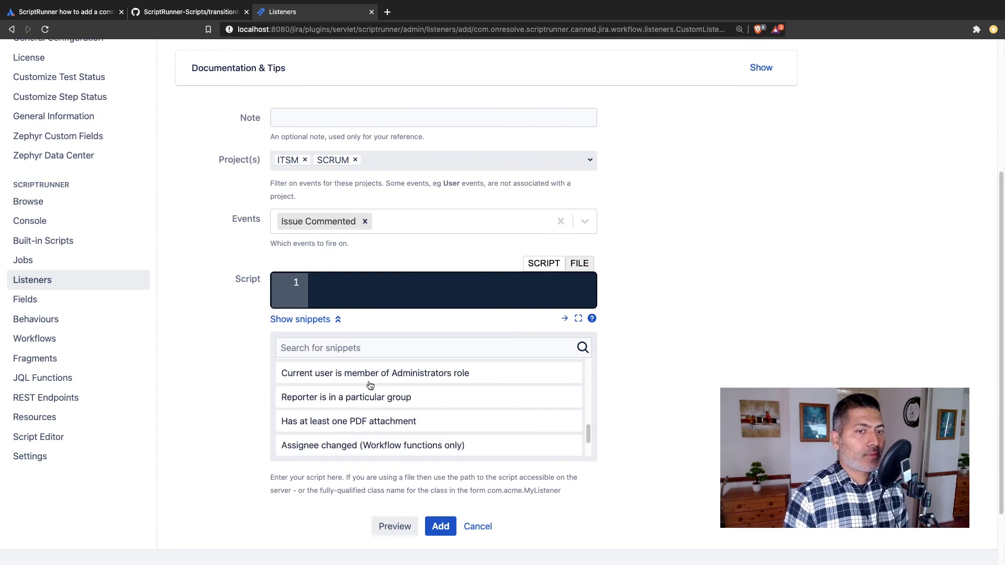
{"action": "scroll", "coordinate": [383, 409], "scroll_direction": "down", "scroll_amount": 2}
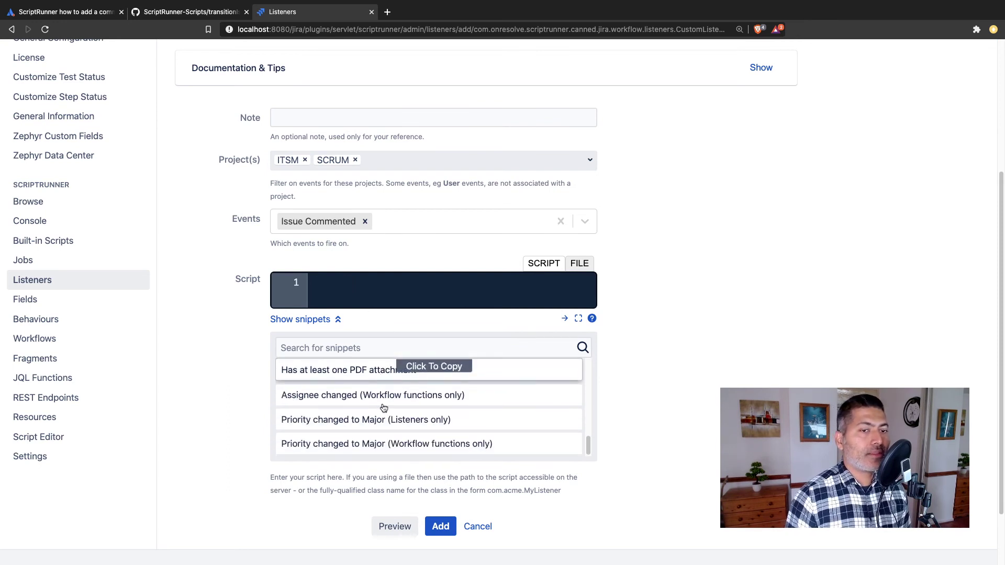
{"action": "scroll", "coordinate": [351, 434], "scroll_direction": "up", "scroll_amount": 7}
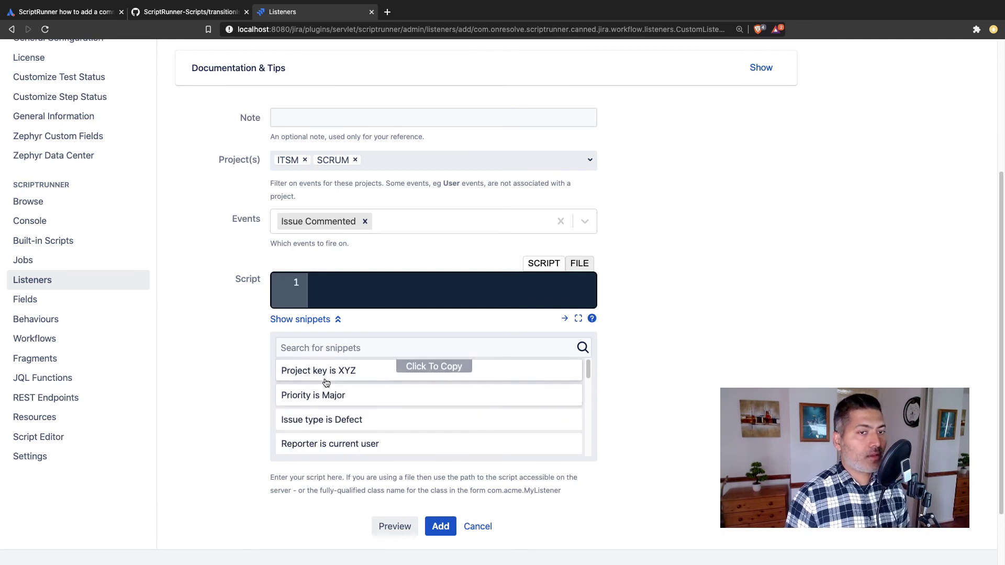
{"action": "scroll", "coordinate": [338, 403], "scroll_direction": "down", "scroll_amount": 3}
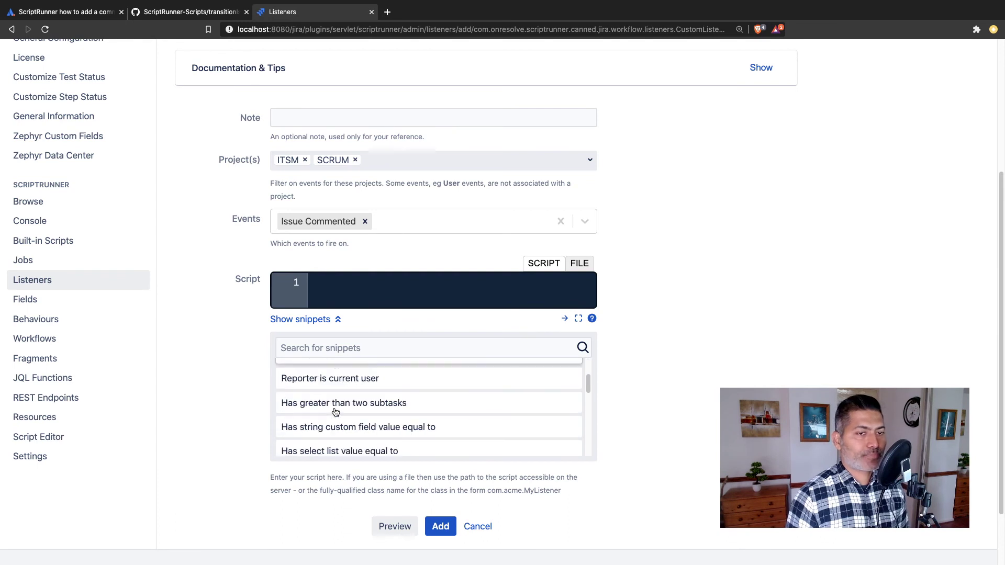
{"action": "scroll", "coordinate": [337, 411], "scroll_direction": "down", "scroll_amount": 2}
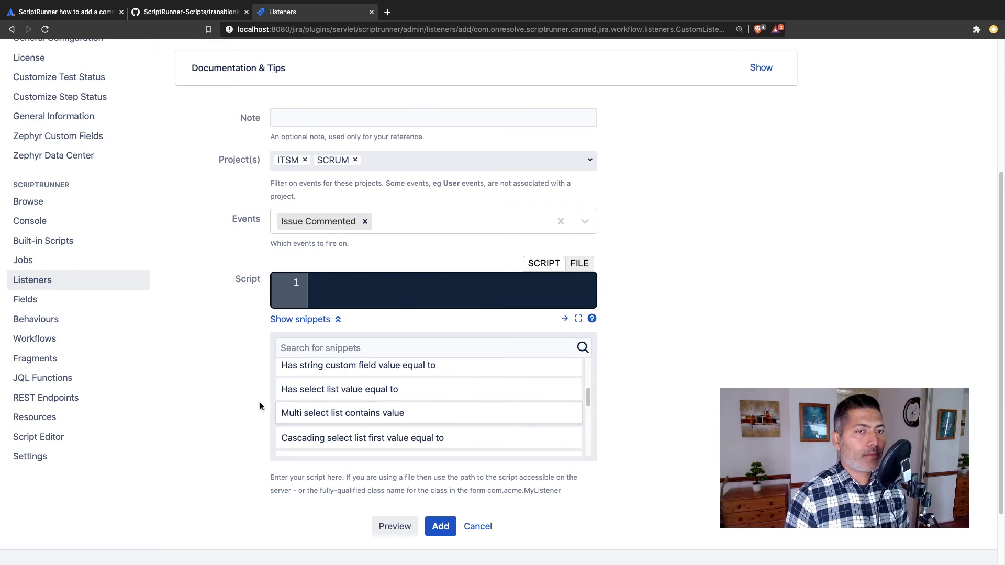
{"action": "left_click", "coordinate": [372, 294]}
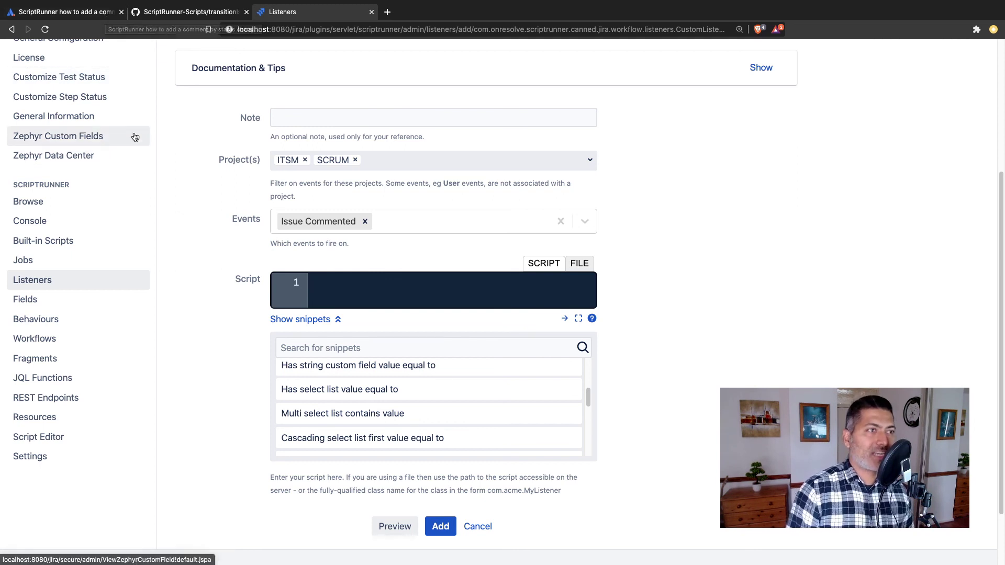
- Return to the Atlassian Community question about adding a comment by status change and review the original post
{"action": "left_click", "coordinate": [59, 13]}
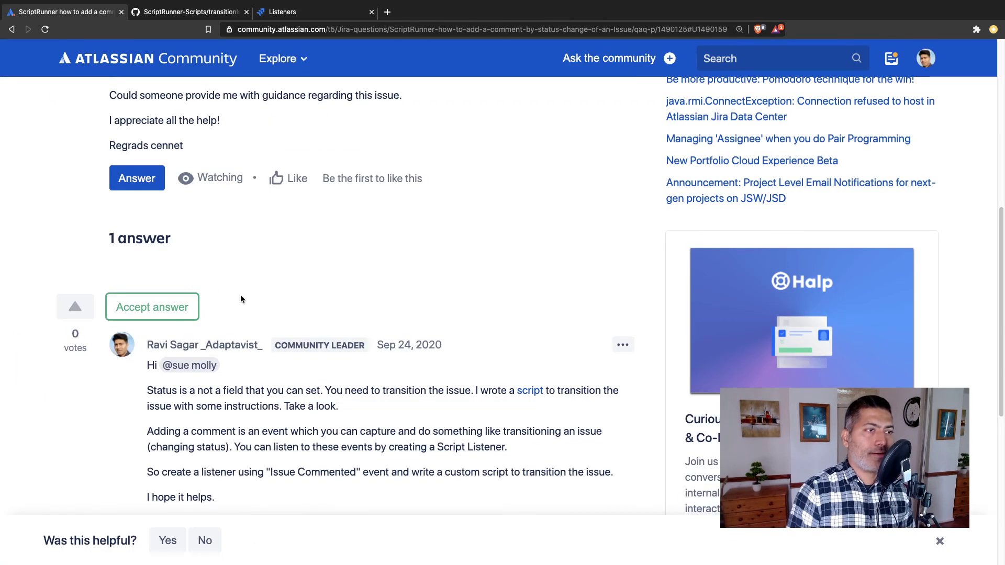
{"action": "scroll", "coordinate": [239, 294], "scroll_direction": "up", "scroll_amount": 9}
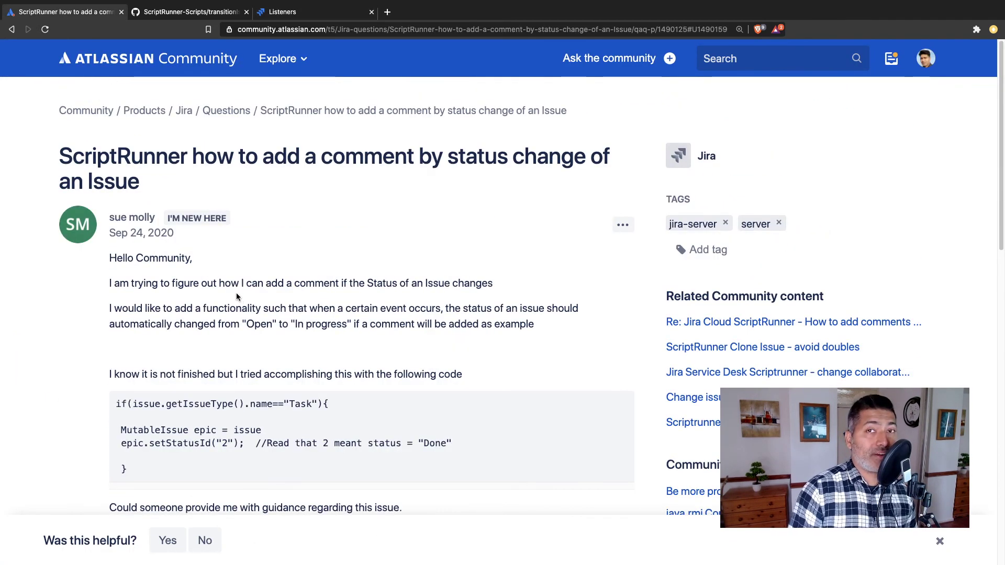